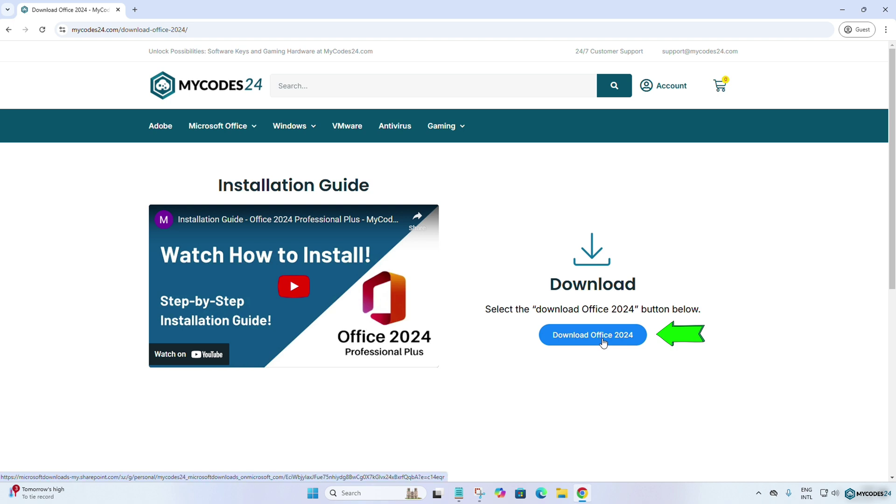
Download the Office_2024_Professional_Plus ISO from OneDrive, saving it to the Downloads folder.
click(603, 342)
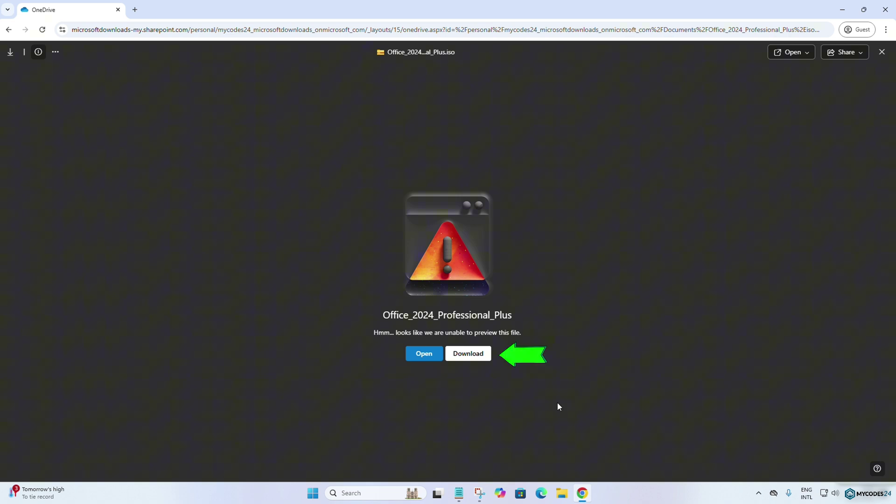
click(471, 354)
drag(281, 50, 401, 75)
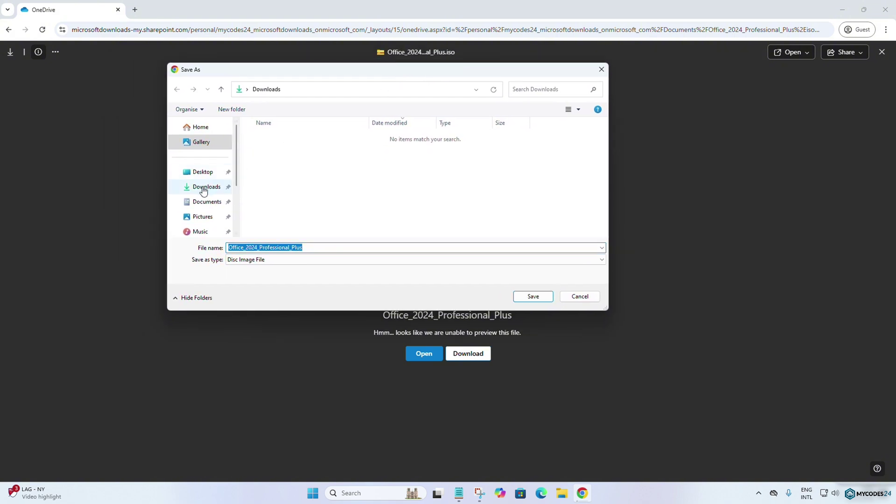
click(206, 186)
click(329, 247)
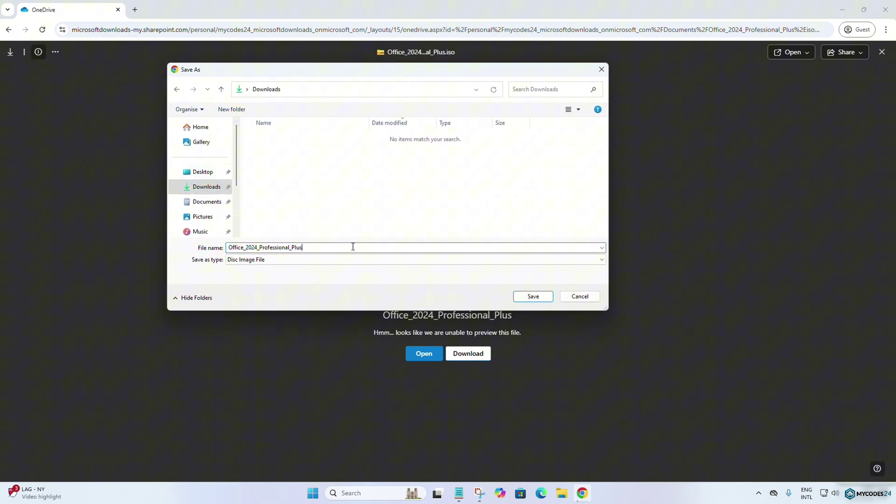
click(544, 301)
click(544, 300)
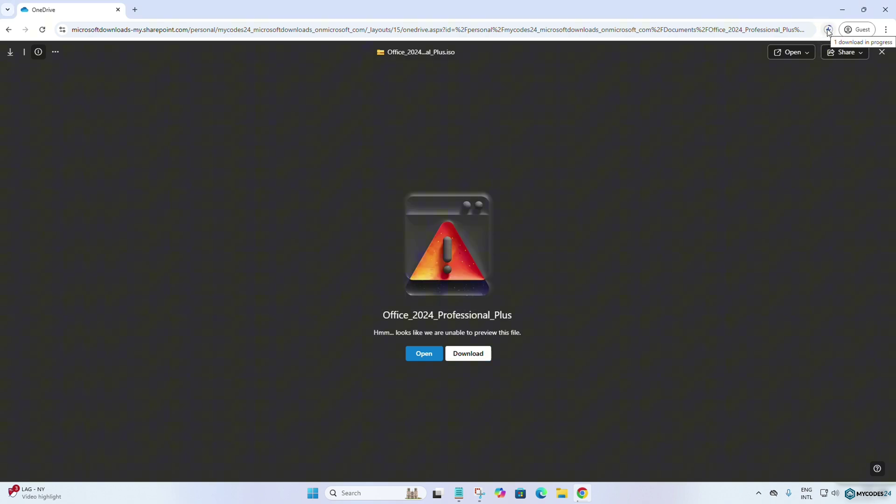
Show the finished 2.6 GB Office 2024 ISO in Downloads from Chrome's download list.
click(828, 30)
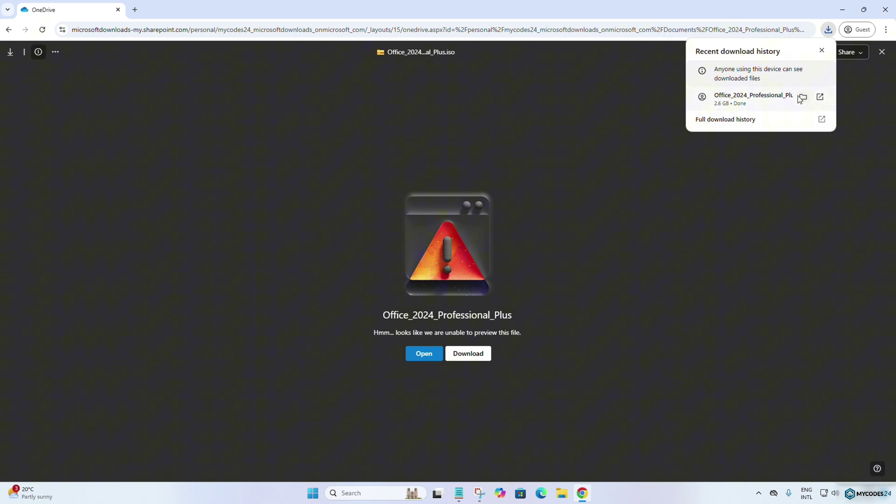
mouse_move(756, 99)
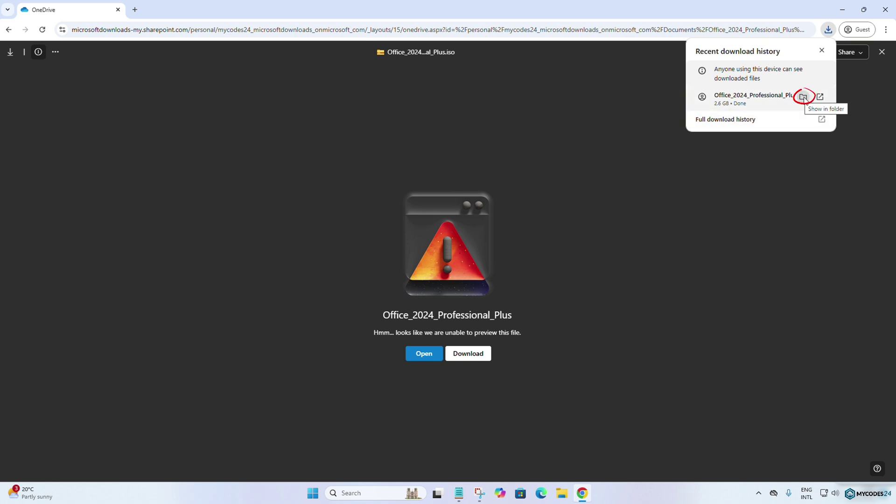
click(803, 97)
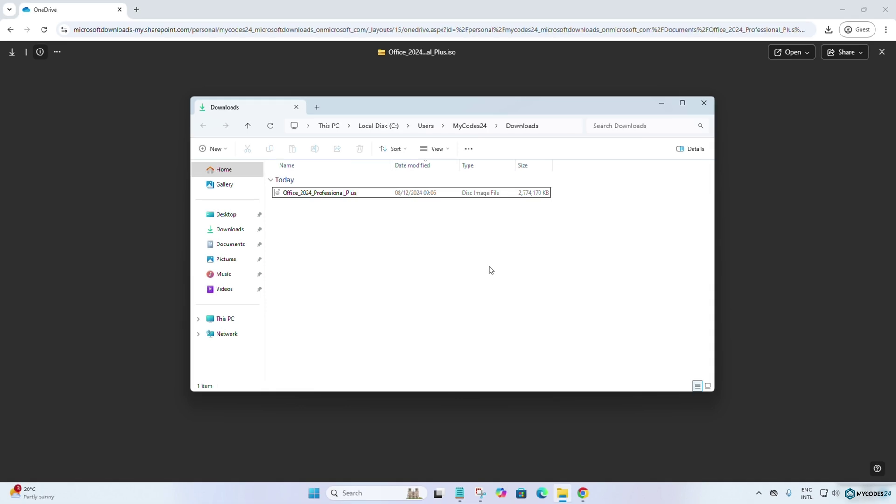
Mount the Office 2024 ISO with Windows Explorer as DVD Drive (F:), confirming the security warning.
click(354, 196)
right_click(354, 195)
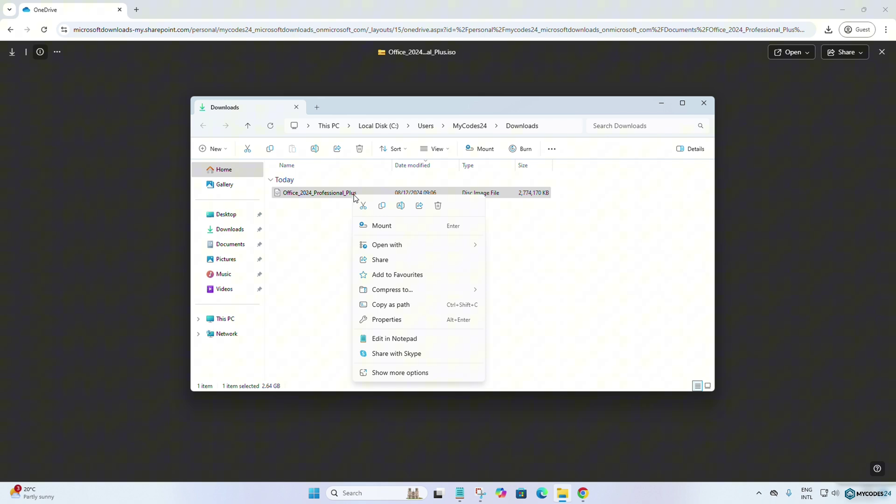
mouse_move(387, 244)
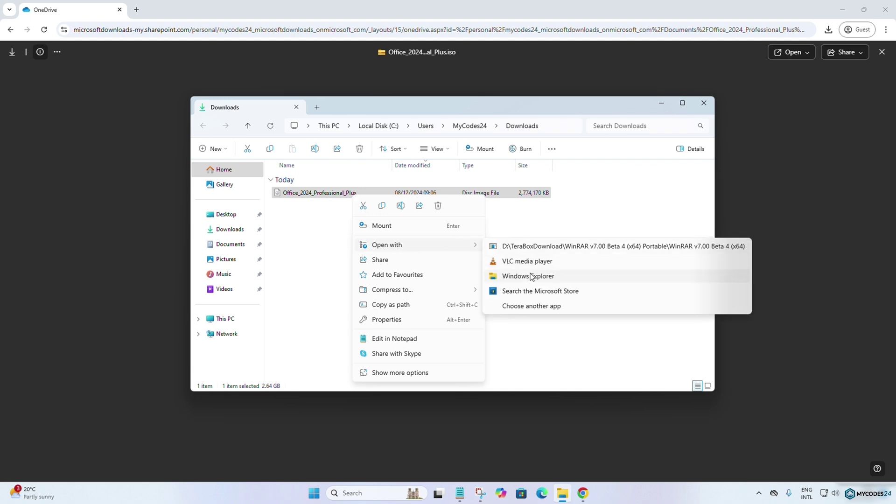
click(530, 277)
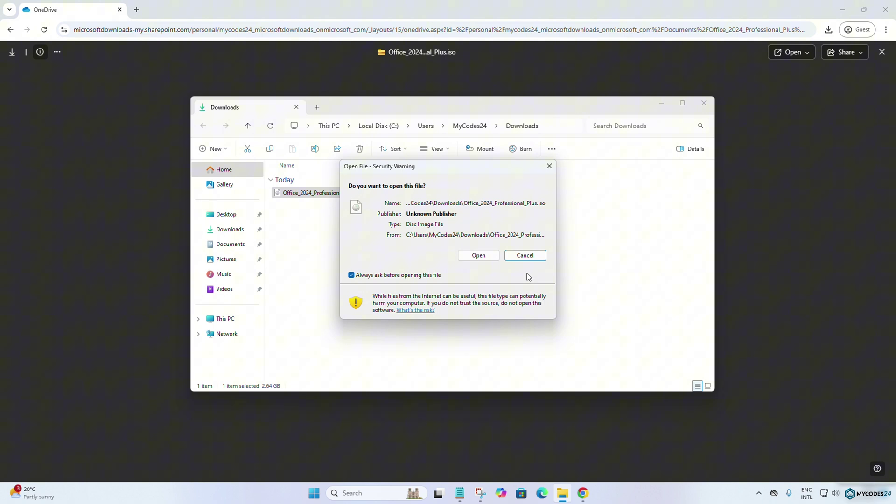
click(475, 260)
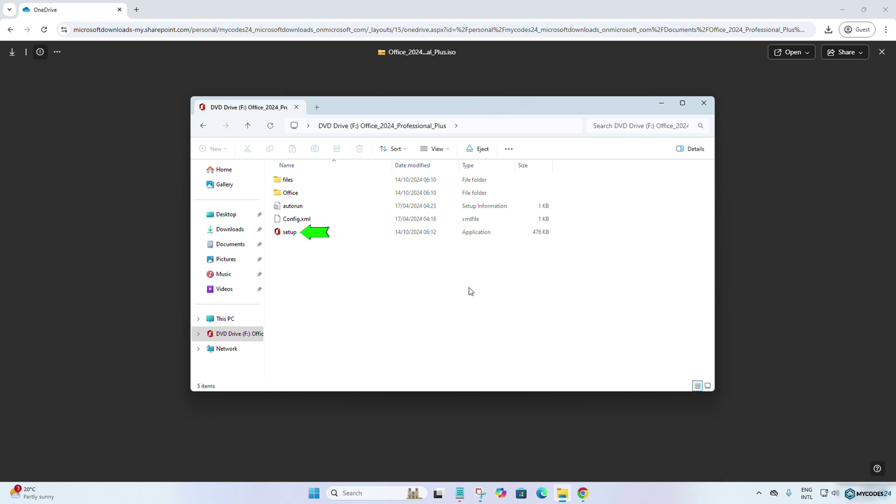
Run the disc's setup and install Office 2024 Professional Plus until 'You're all set!' appears.
click(332, 233)
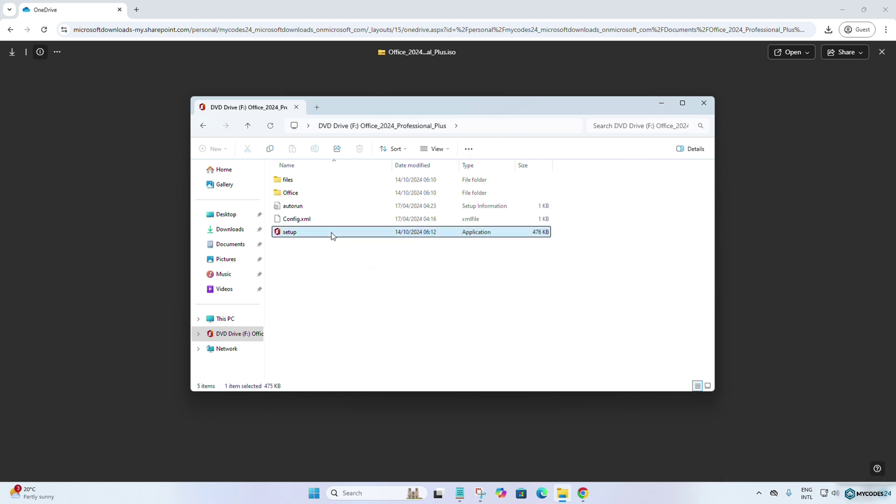
right_click(332, 235)
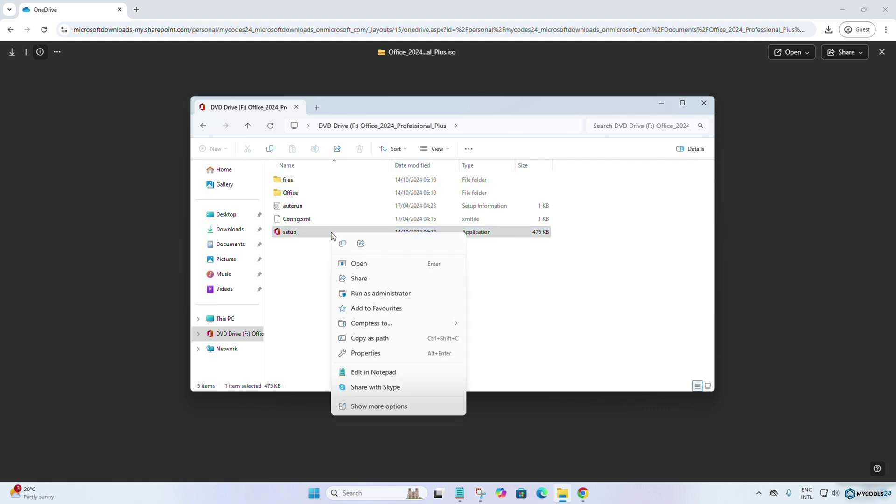
click(359, 264)
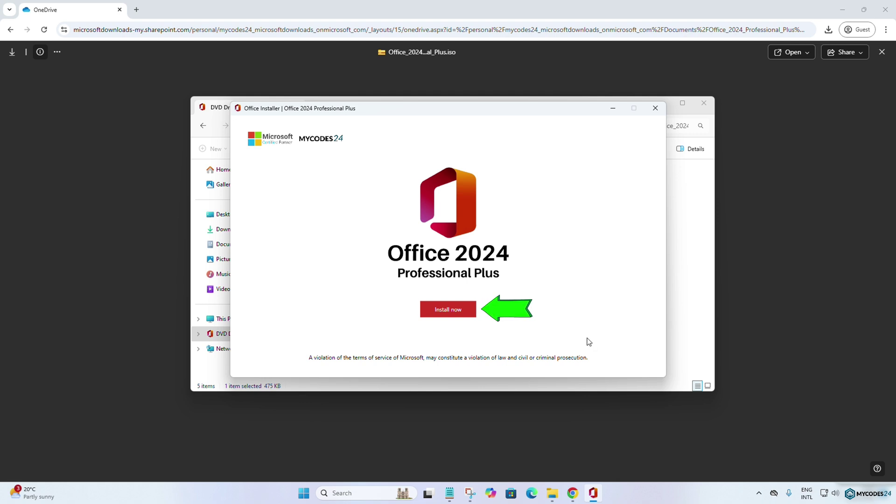
click(467, 309)
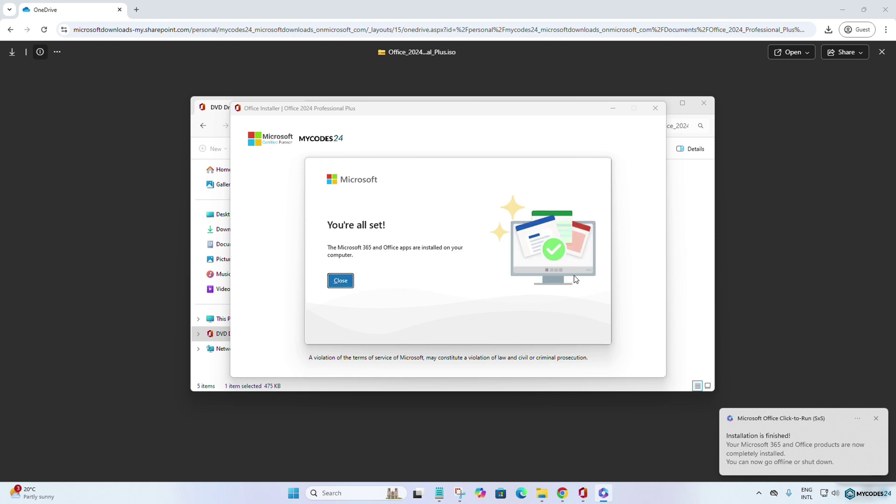
Close the finished Office installer and launch Word by searching 'word' in Start.
click(341, 282)
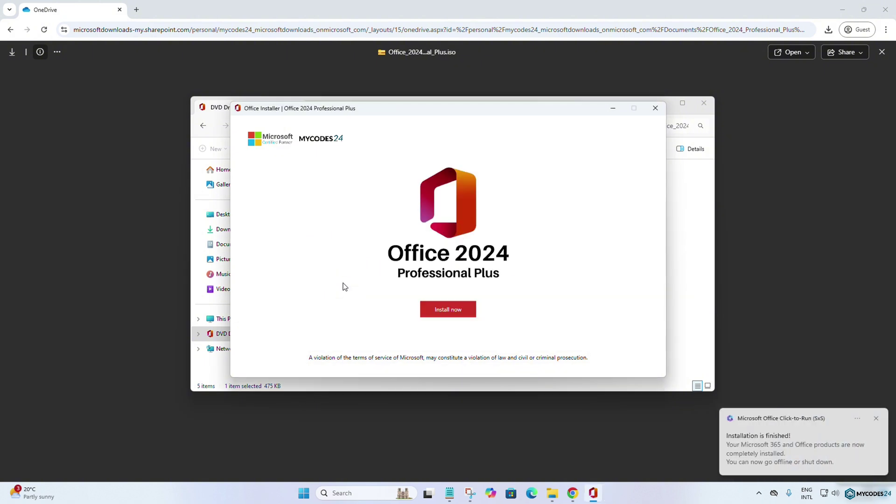
click(655, 110)
click(620, 236)
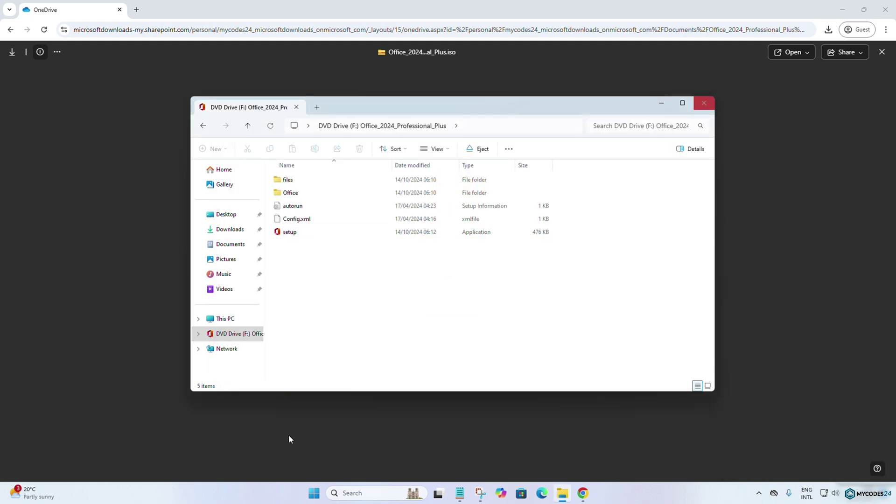
click(312, 493)
click(382, 161)
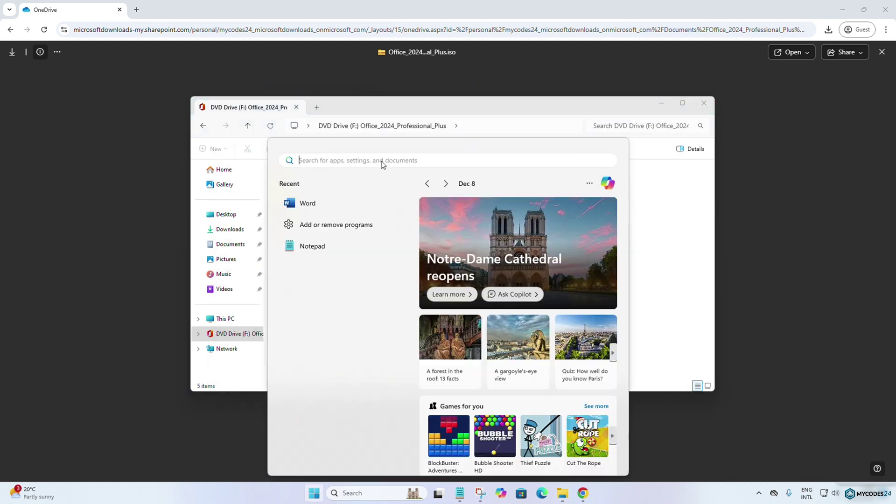
text(word)
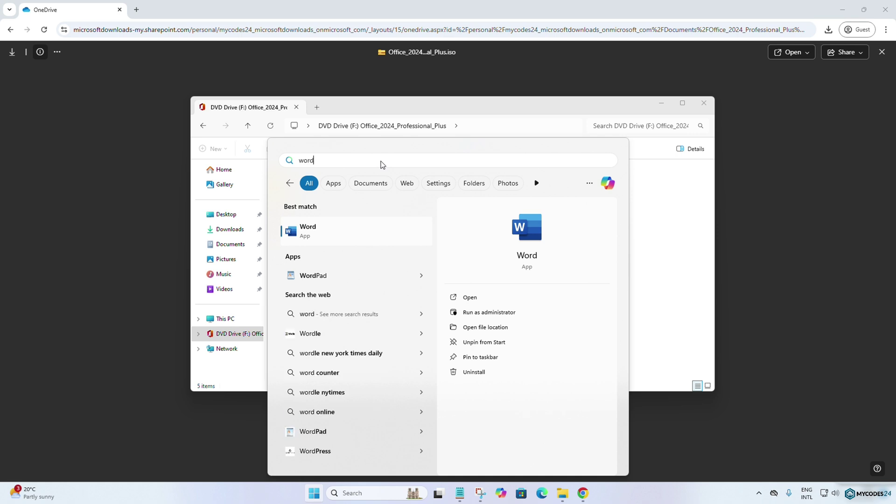
click(478, 297)
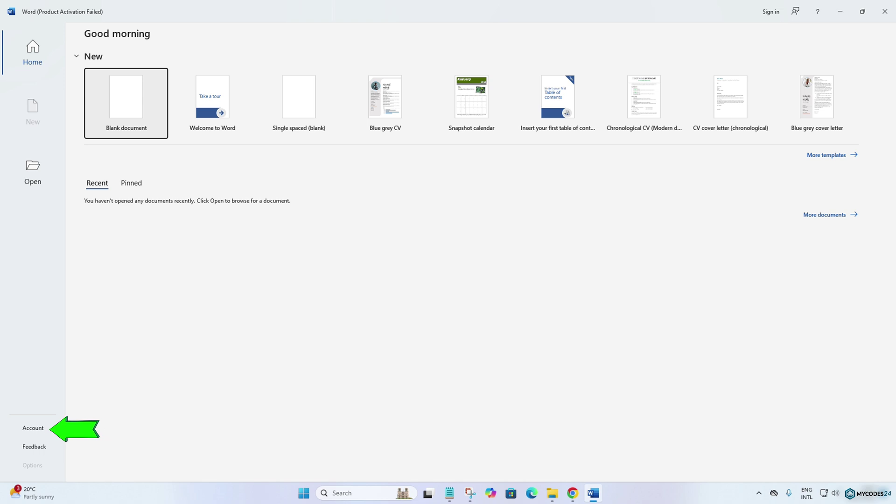
Paste the Office LTSC Professional Plus 2024 product key under Account and activate it.
click(40, 429)
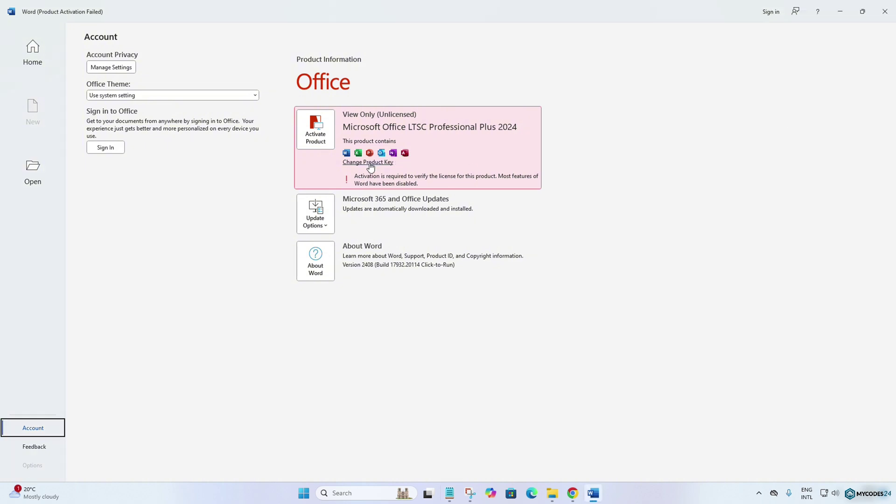
click(370, 162)
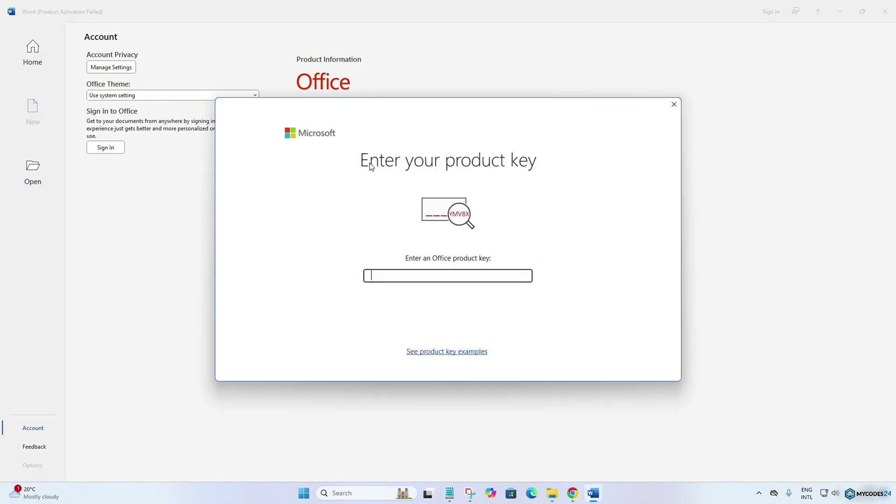
click(395, 276)
key(ctrl+v)
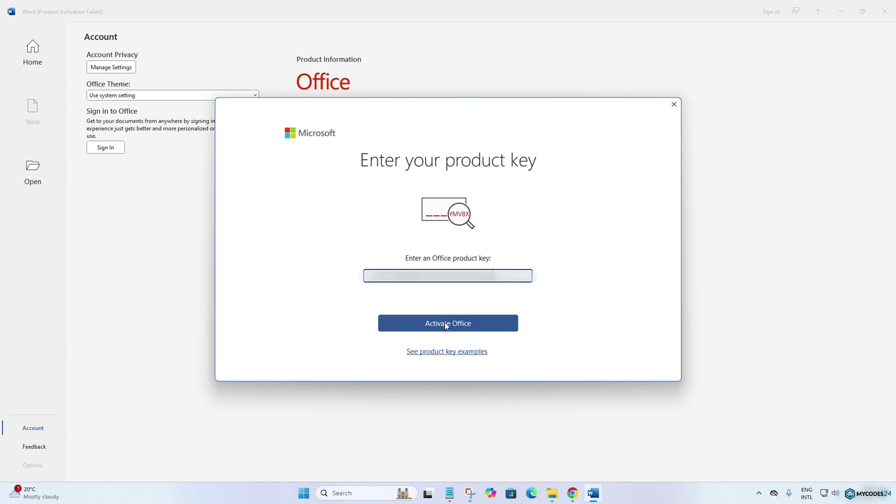
click(446, 326)
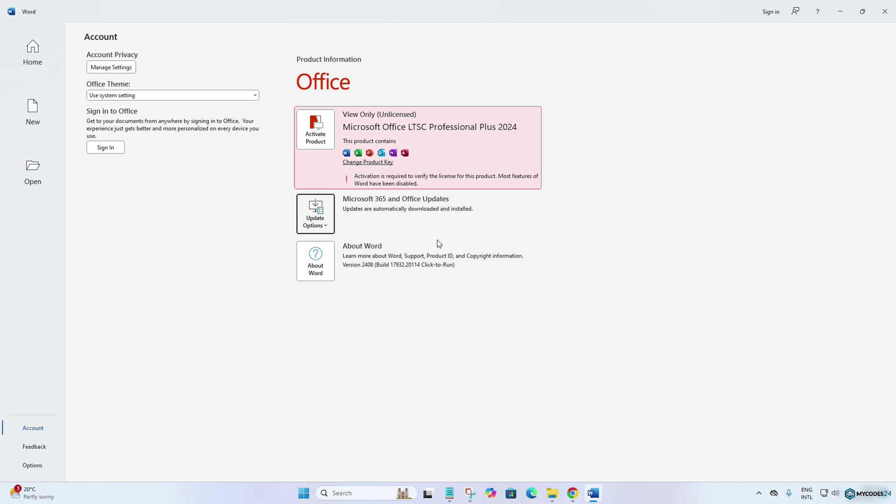
Restart Word and activate Office LTSC Professional Plus 2024 over the Internet in the Activation Wizard.
click(885, 11)
key(super)
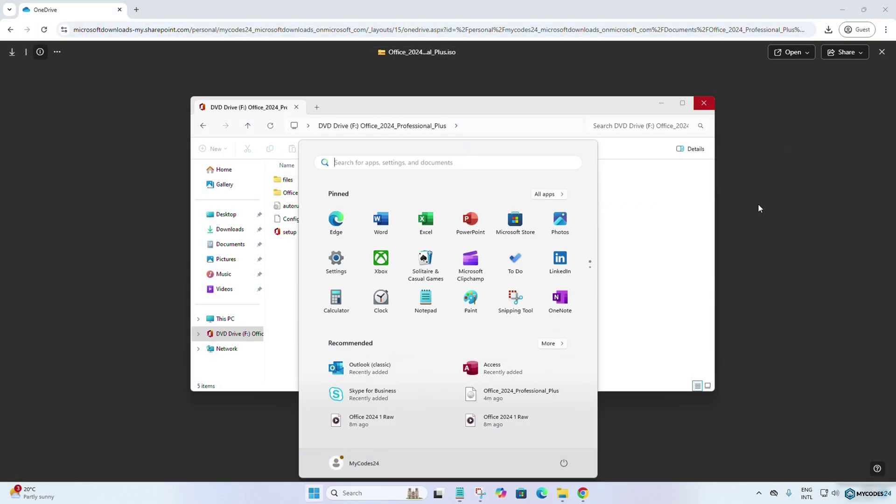
text(word)
key(Return)
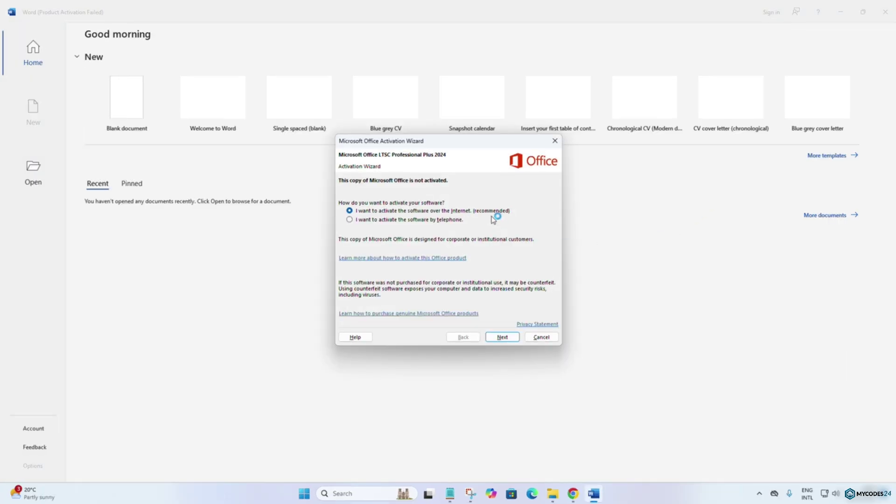
click(502, 337)
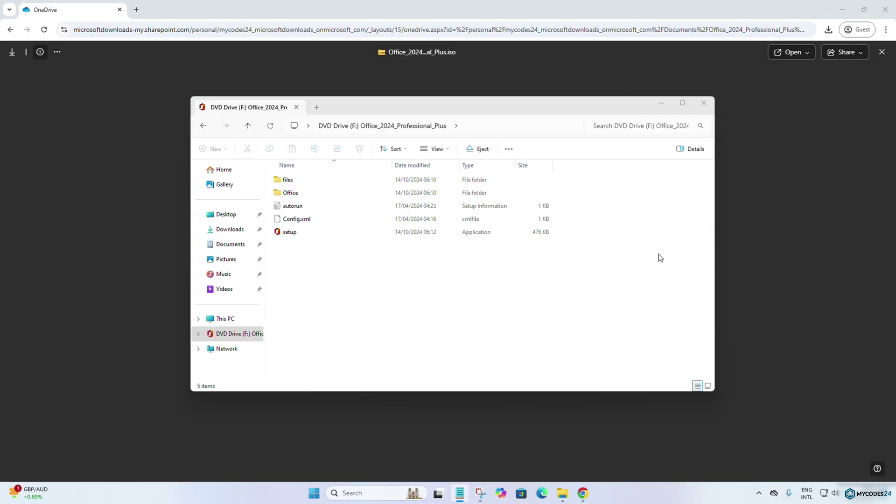
Relaunch Word by searching 'word' in the Start menu.
click(313, 492)
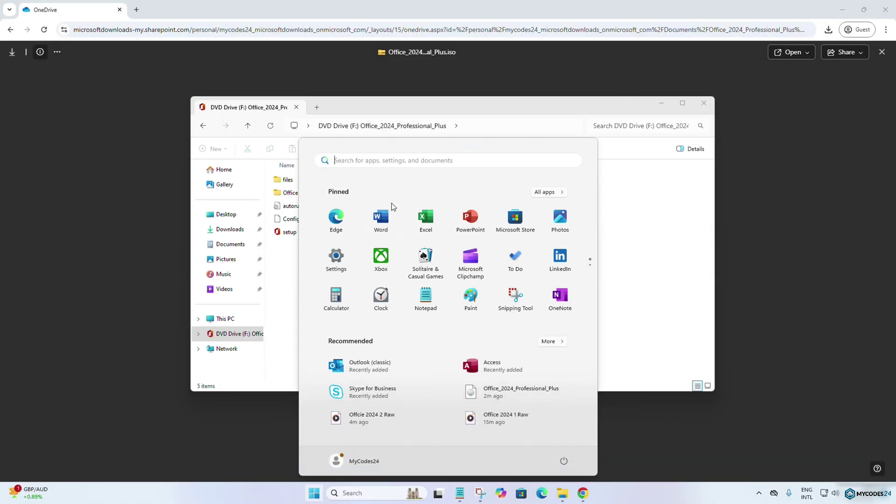
click(379, 161)
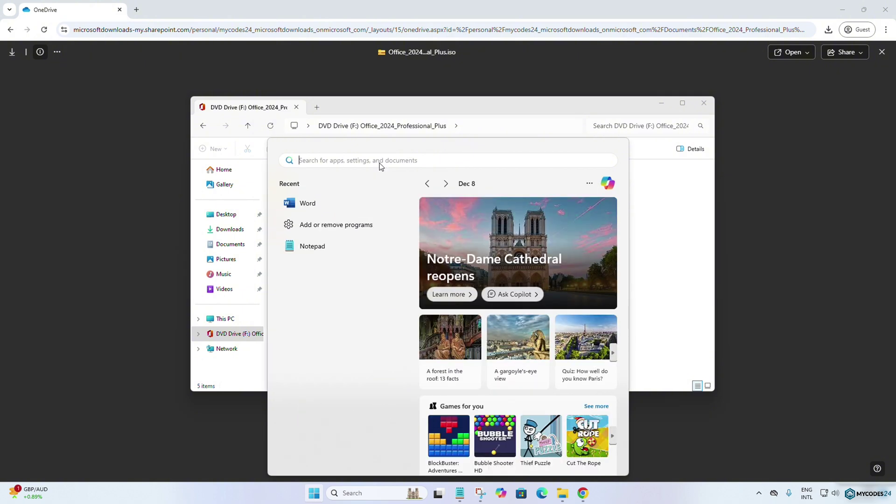
text(word)
click(483, 299)
Choose telephone activation and select United States to show its toll-free number.
click(421, 220)
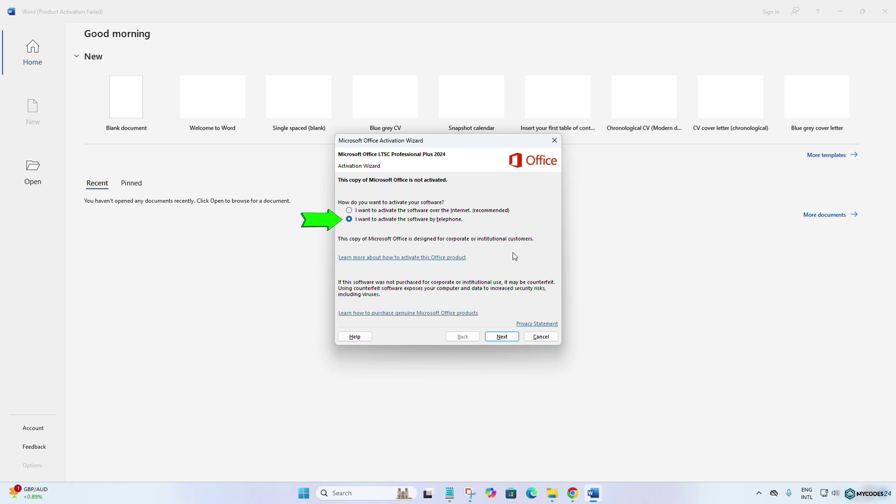
click(503, 340)
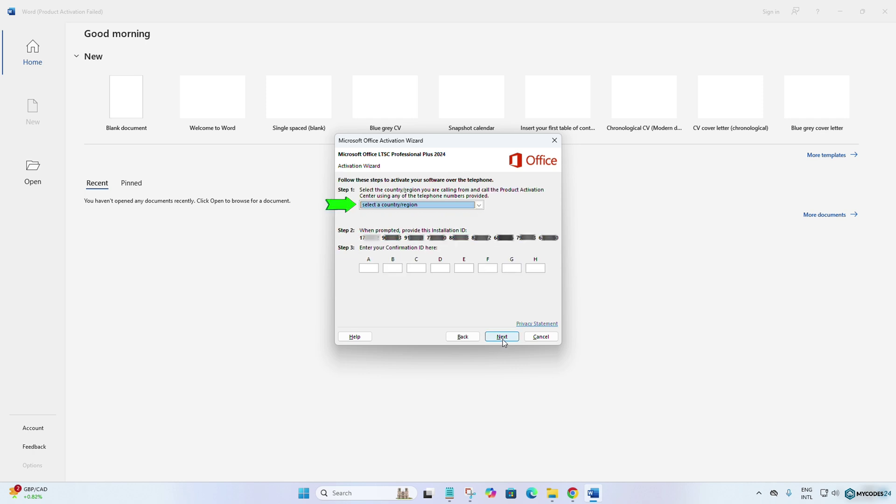
click(479, 206)
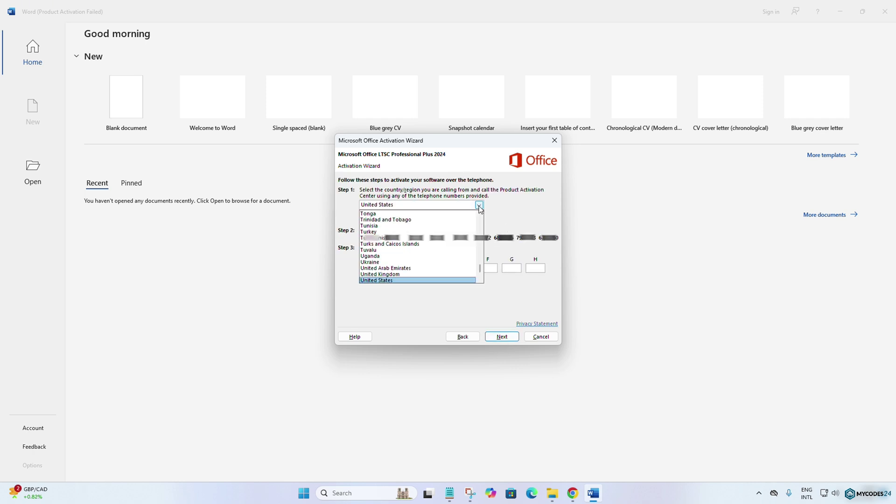
click(397, 280)
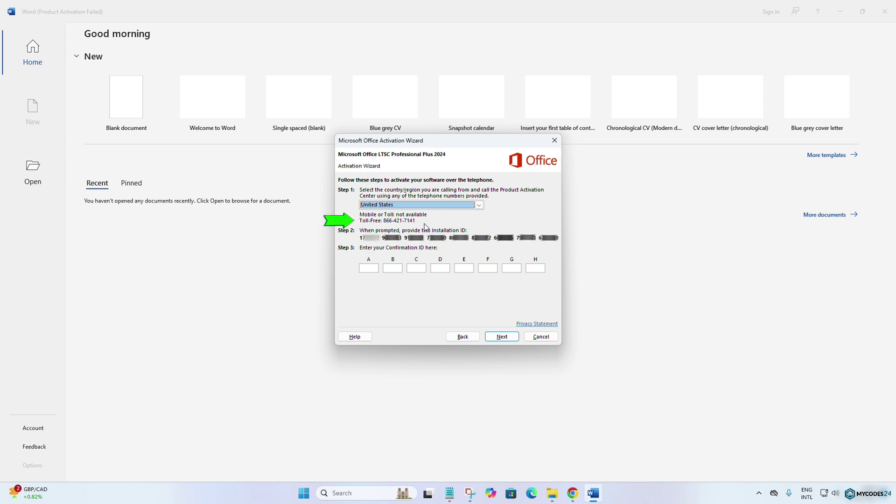